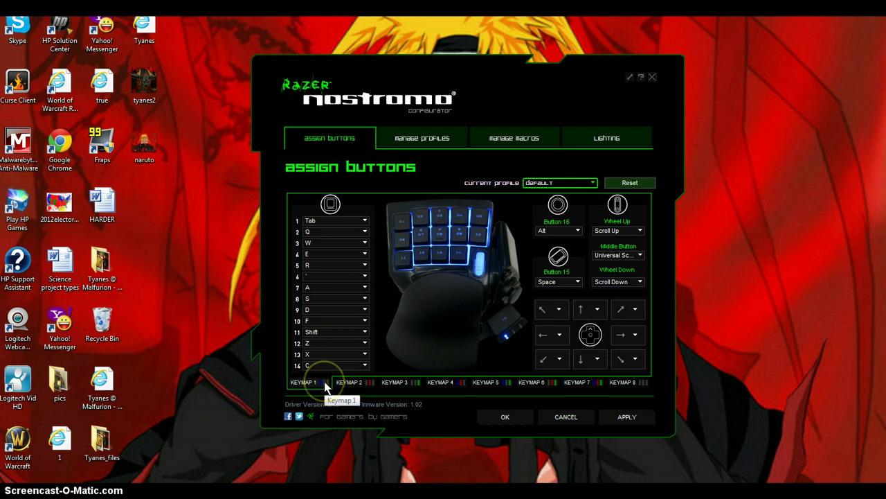
Show keymap 4's default bindings, briefly checking keymap 1 before returning to keymap 4
left_click(440, 384)
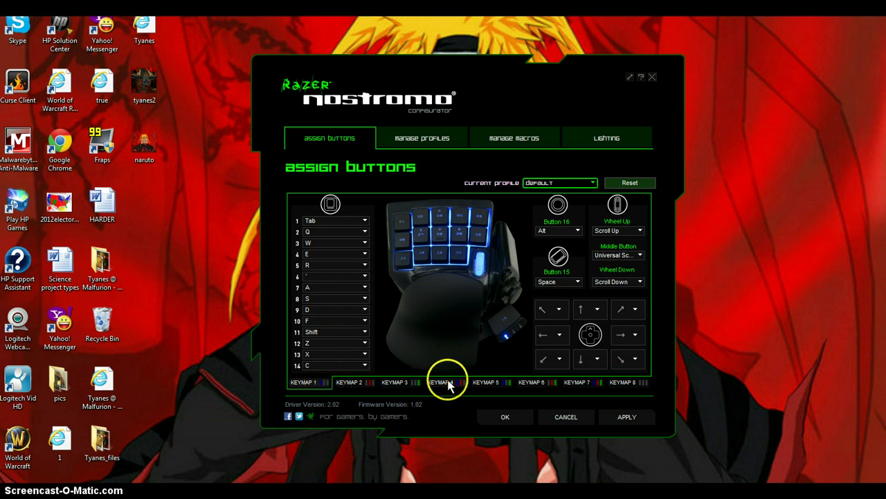
left_click(304, 382)
left_click(459, 384)
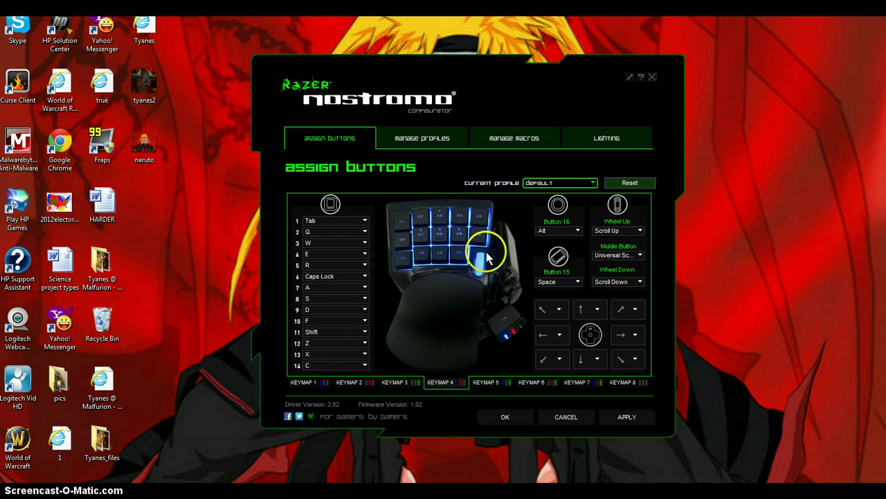
Create a new empty macro named '1-5' in Manage Macros
left_click(520, 144)
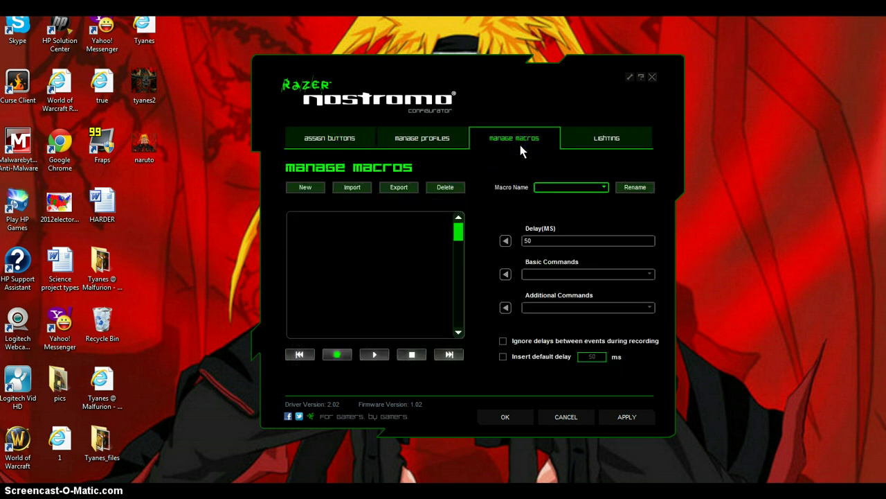
left_click(291, 185)
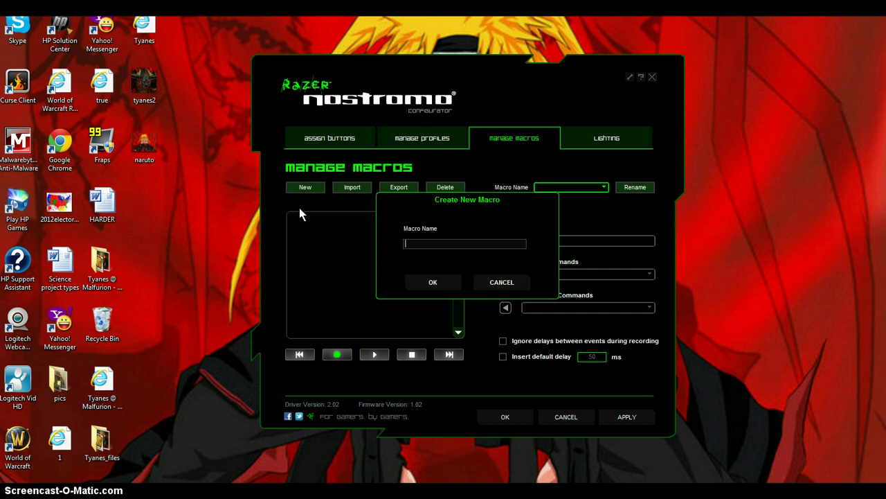
left_click(299, 208)
type("1-")
type("5")
left_click(445, 280)
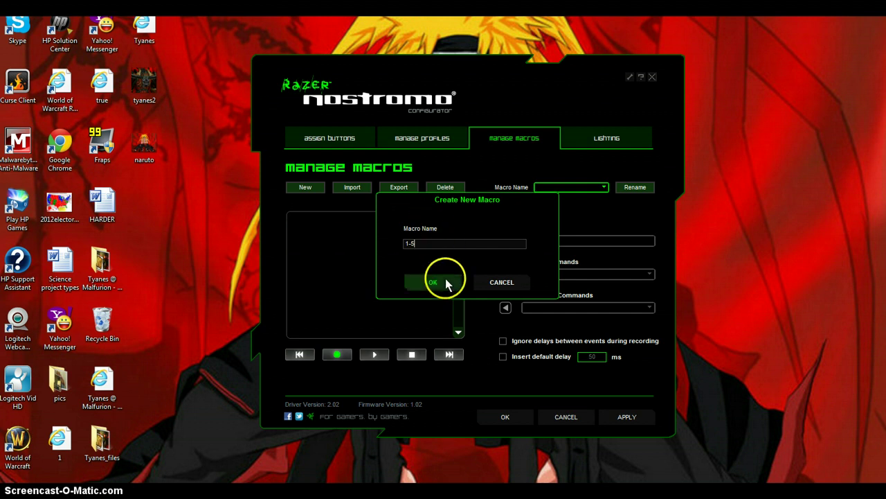
Record key presses 1, 2, 3, 4 and 5 into macro 1-5
left_click(330, 355)
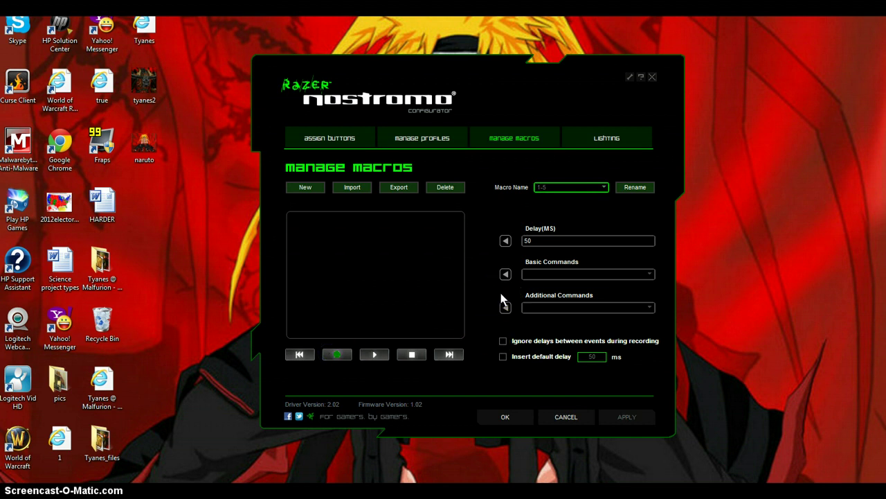
key("1")
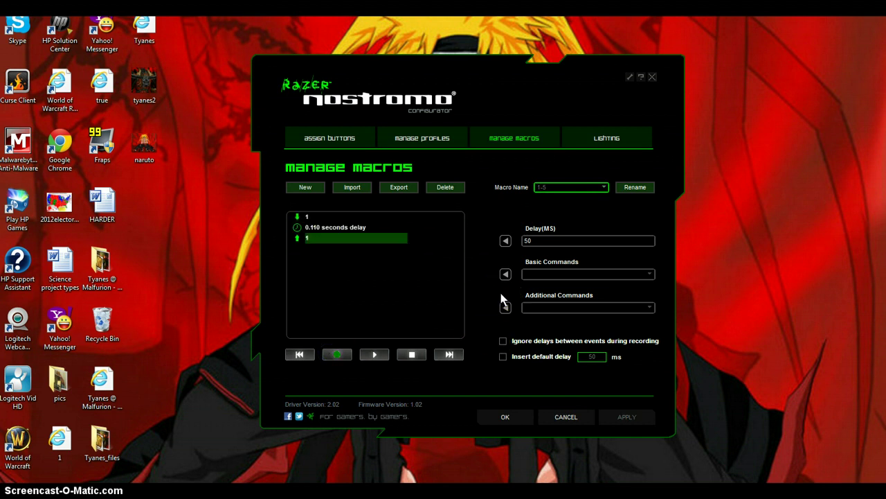
key("2")
key("3")
key("4")
key("5")
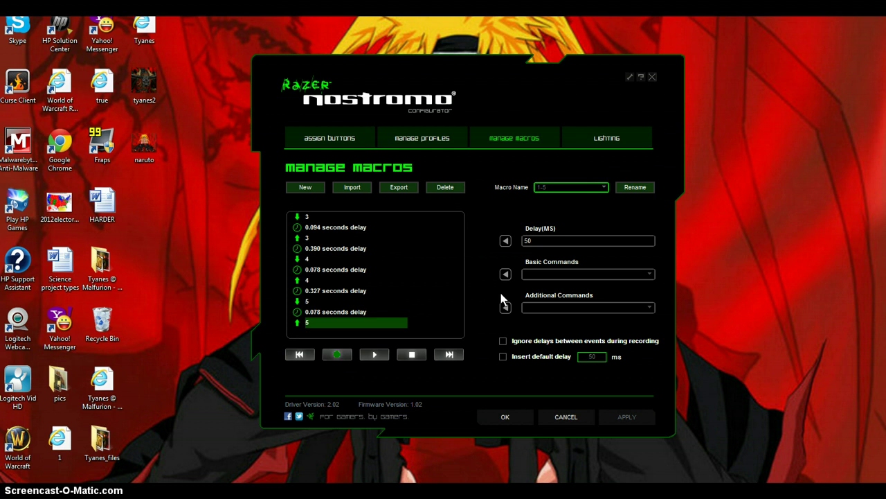
left_click(413, 354)
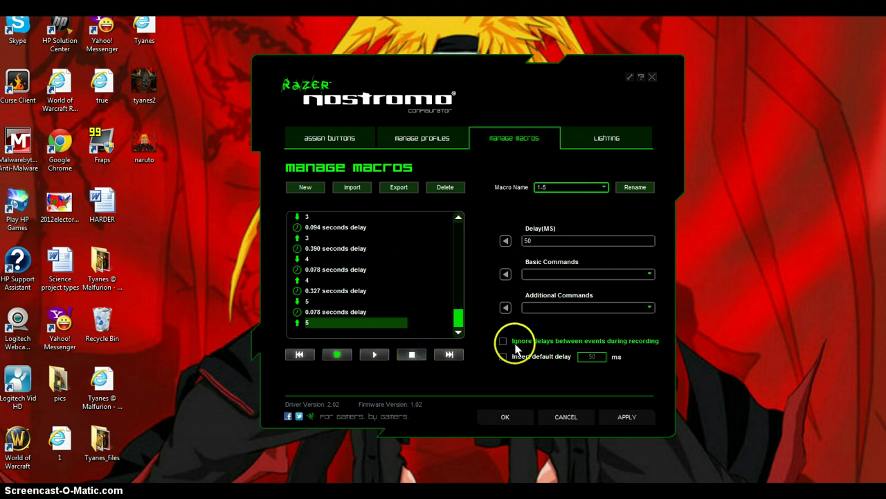
Delete the 0.078 s and 0.327 s delays and tick Ignore delays
right_click(346, 312)
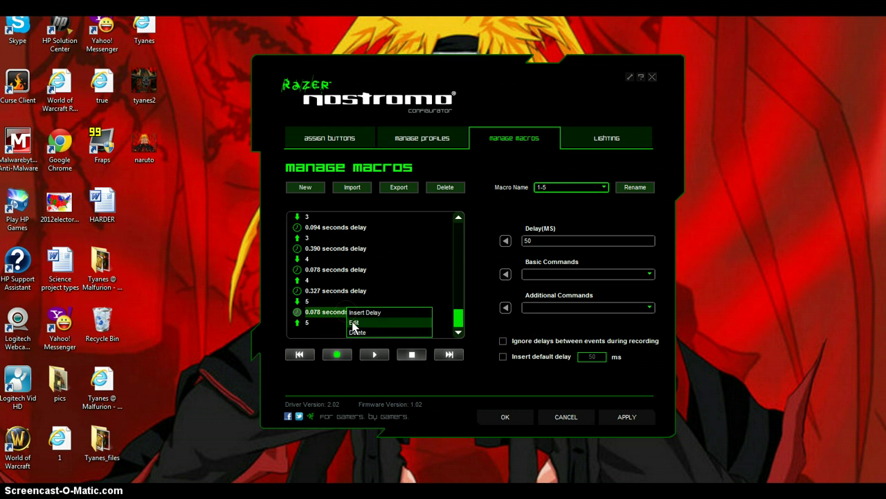
left_click(354, 334)
right_click(351, 300)
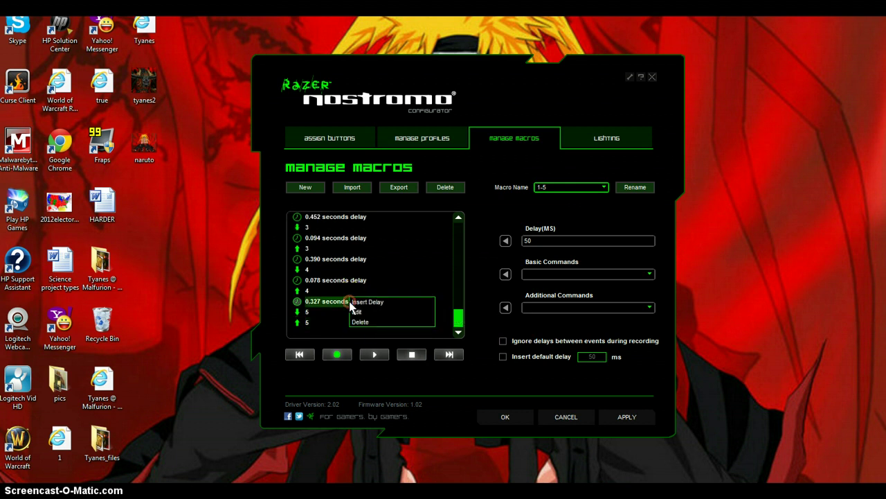
left_click(365, 323)
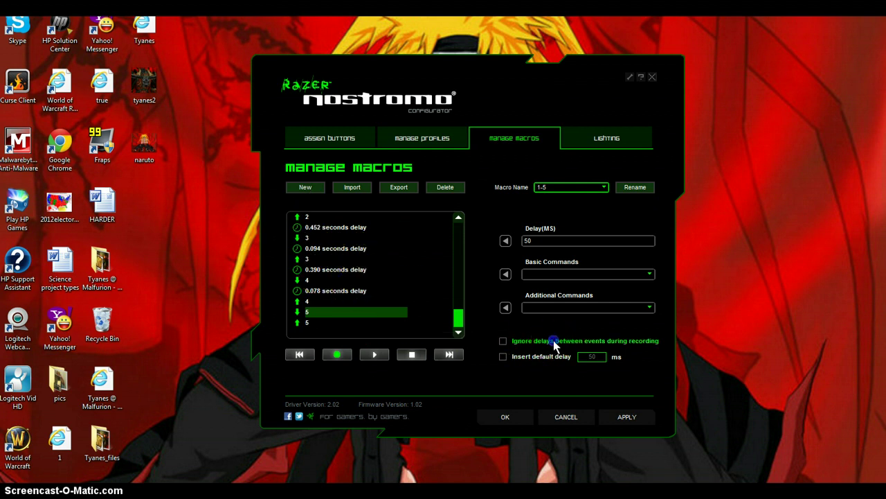
left_click(553, 340)
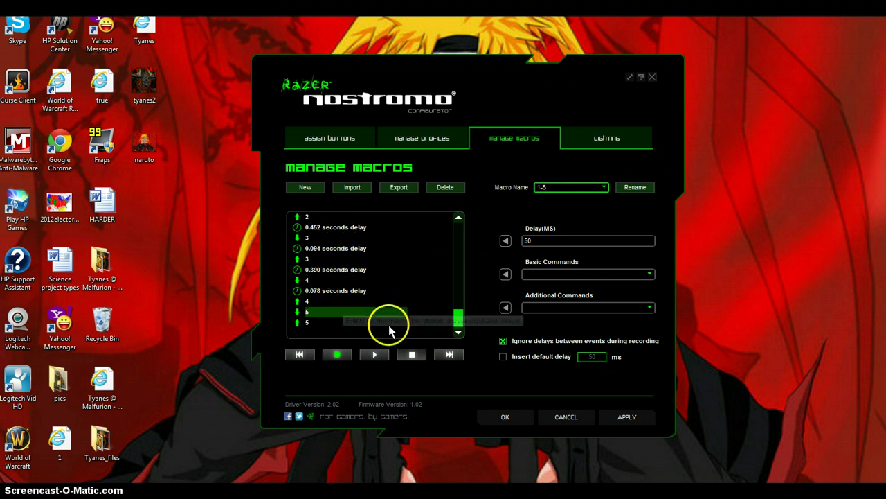
left_click(322, 138)
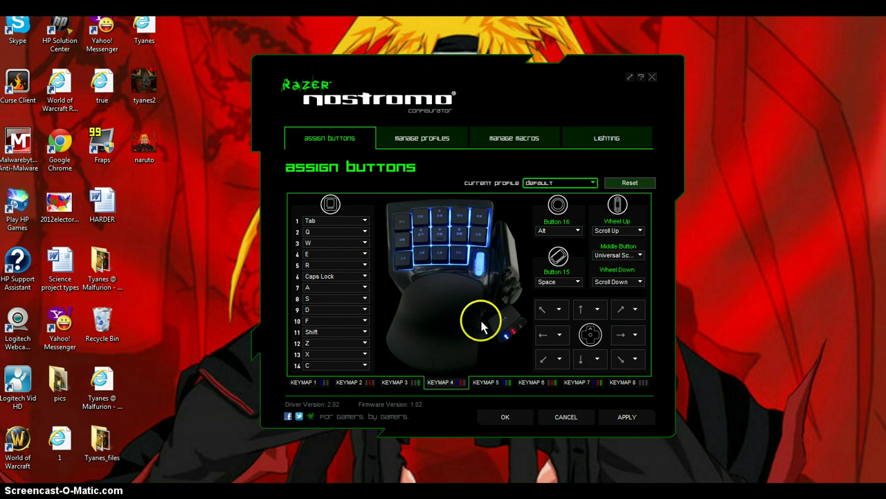
Choose Macro for key 1 and pick macro 1-5 from the list
left_click(366, 221)
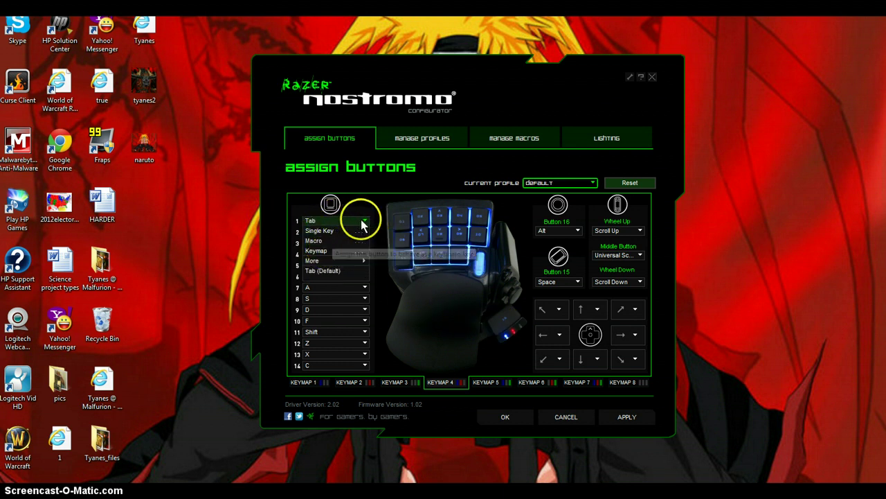
left_click(349, 222)
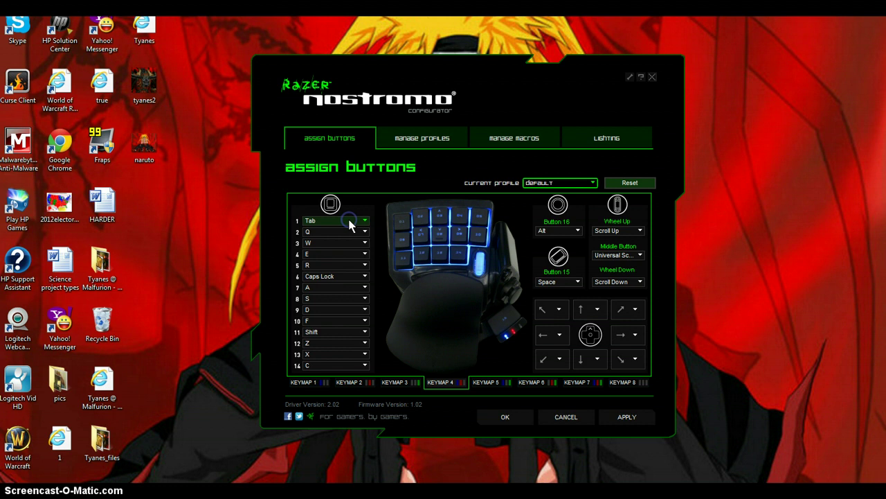
left_click(366, 222)
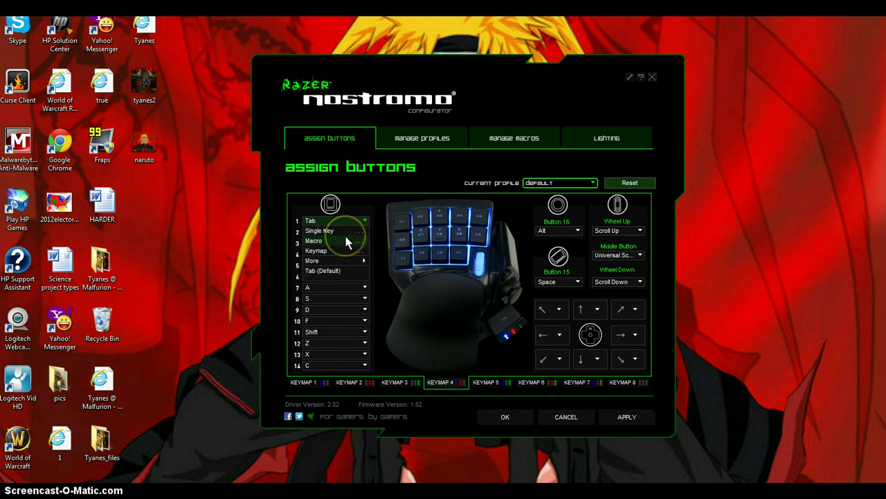
left_click(346, 241)
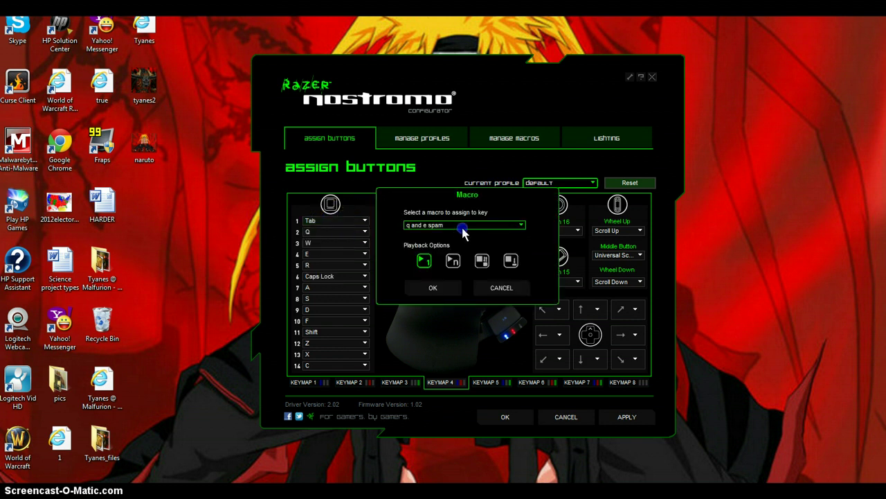
left_click(462, 225)
left_click(448, 242)
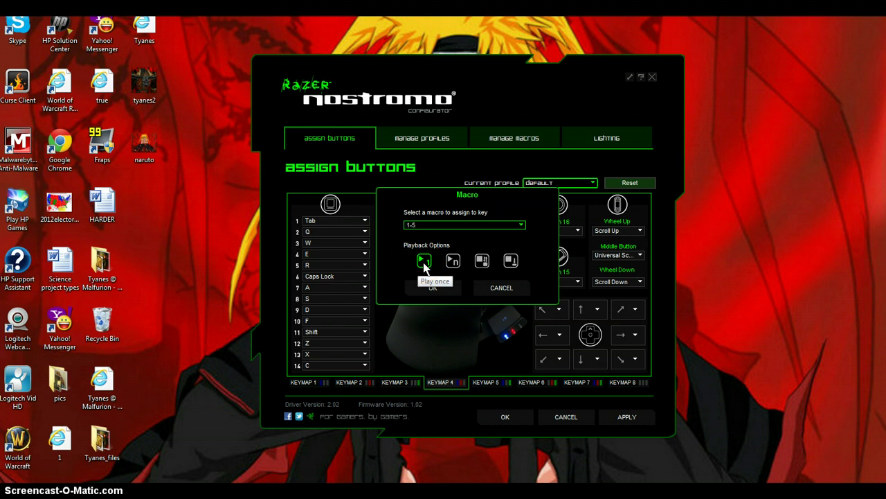
Set macro 1-5 to play once and confirm the Macro dialog
left_click(424, 262)
left_click(482, 261)
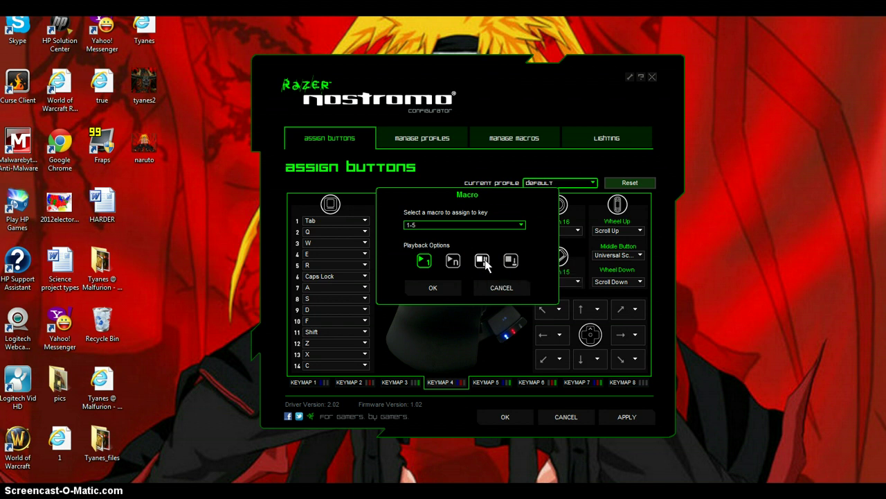
left_click(500, 261)
left_click(512, 263)
left_click(500, 230)
left_click(488, 238)
left_click(456, 290)
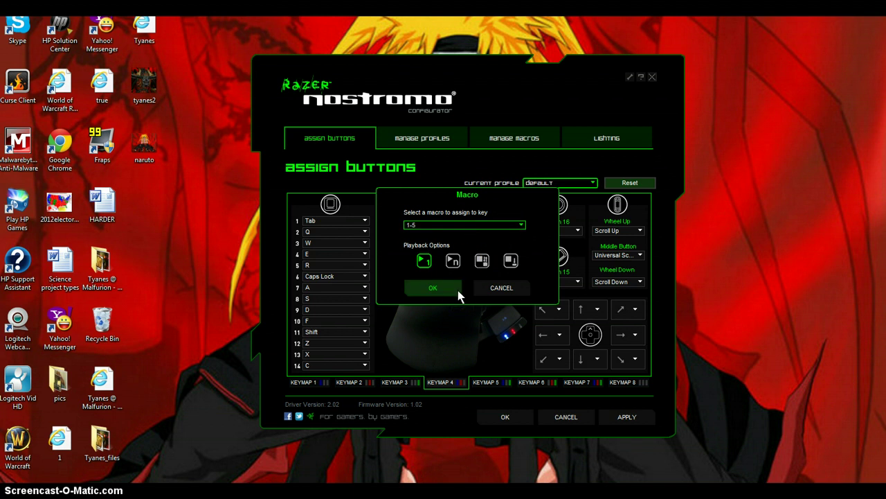
Bind key 1 on keymap 4 to macro 1-5 and apply it
left_click(458, 290)
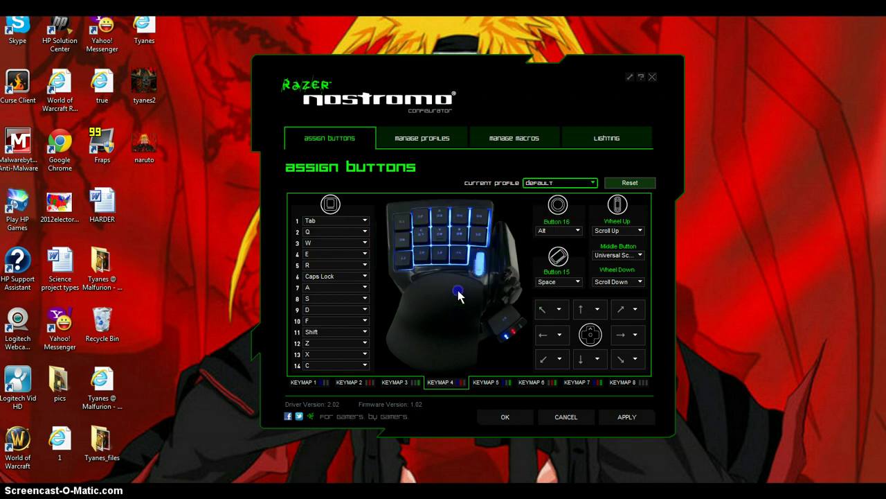
left_click(337, 222)
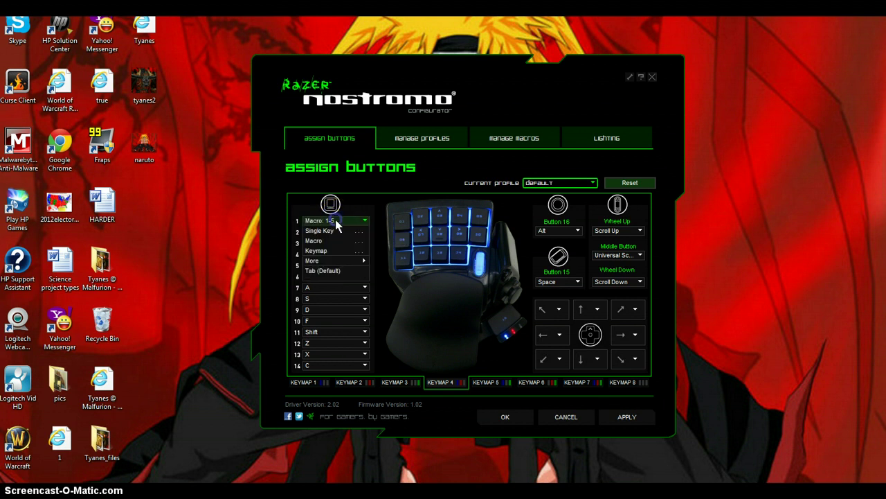
left_click(333, 237)
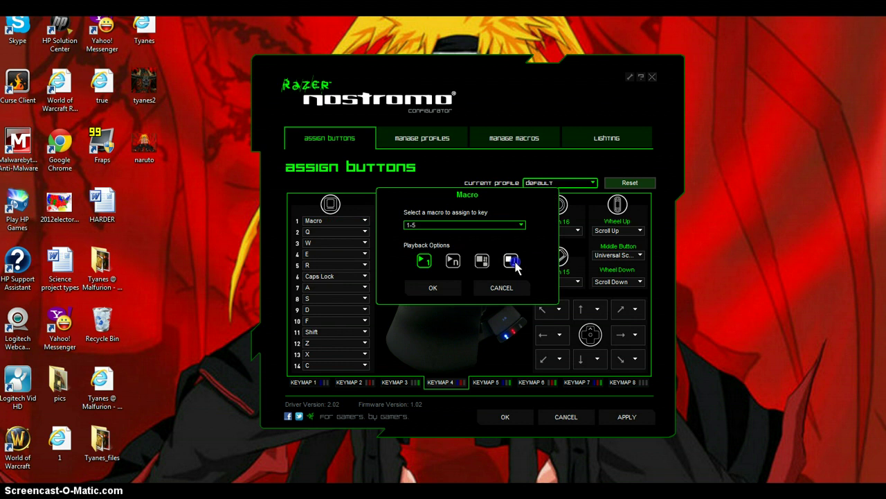
left_click(450, 284)
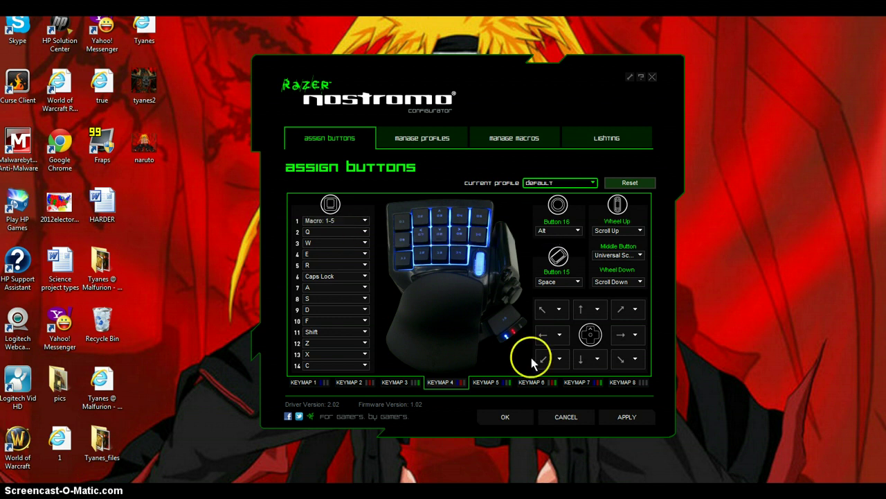
left_click(627, 417)
left_click(520, 413)
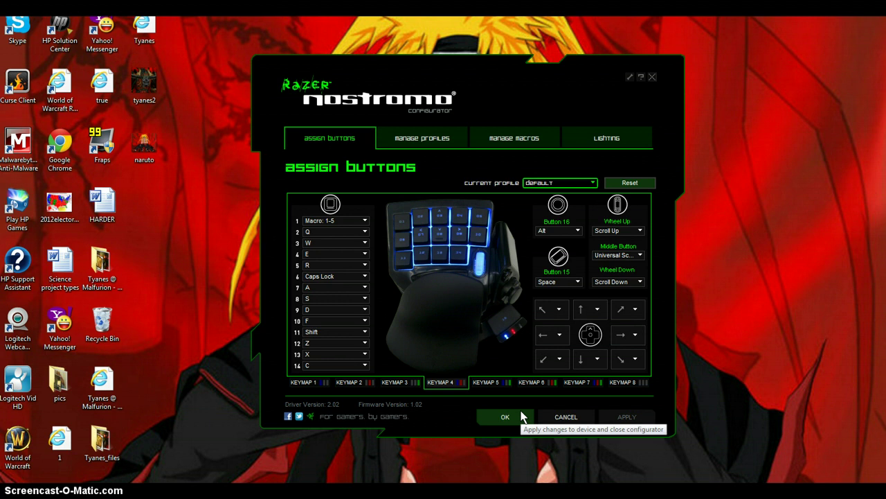
left_click(521, 416)
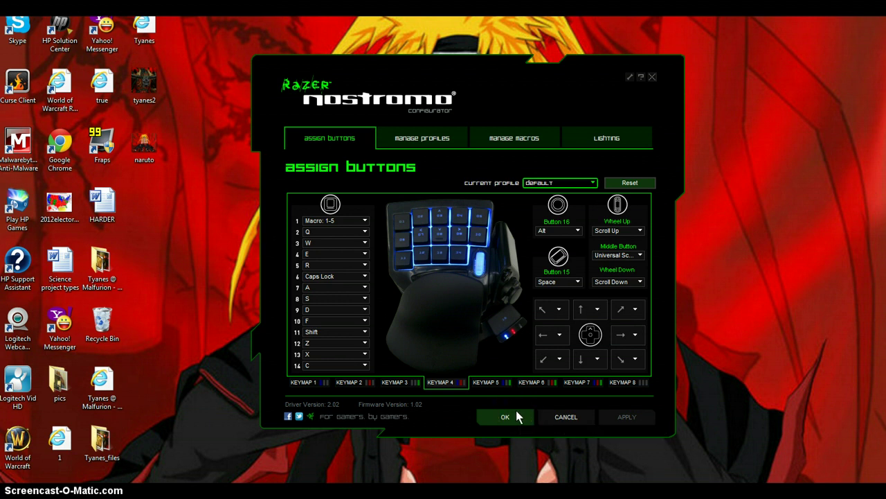
Enlarge the empty sticky note and shrink the left note with the drawing
left_click(16, 480)
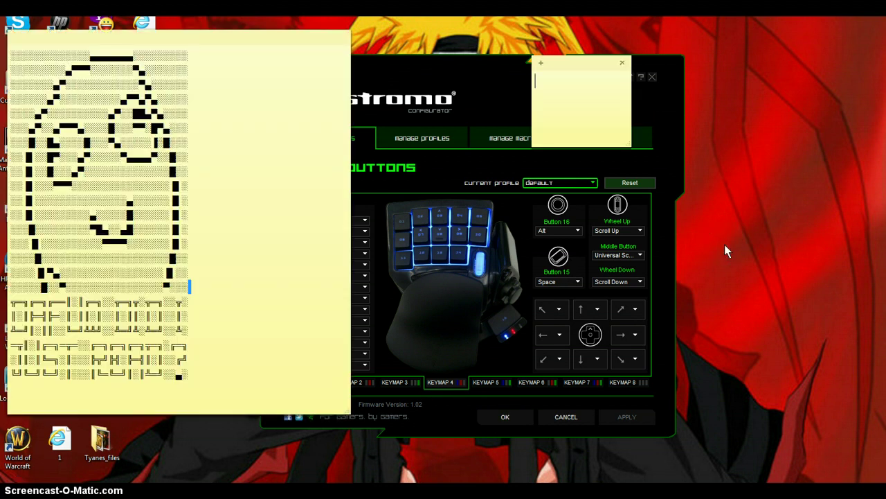
left_click(623, 144)
left_click(582, 67)
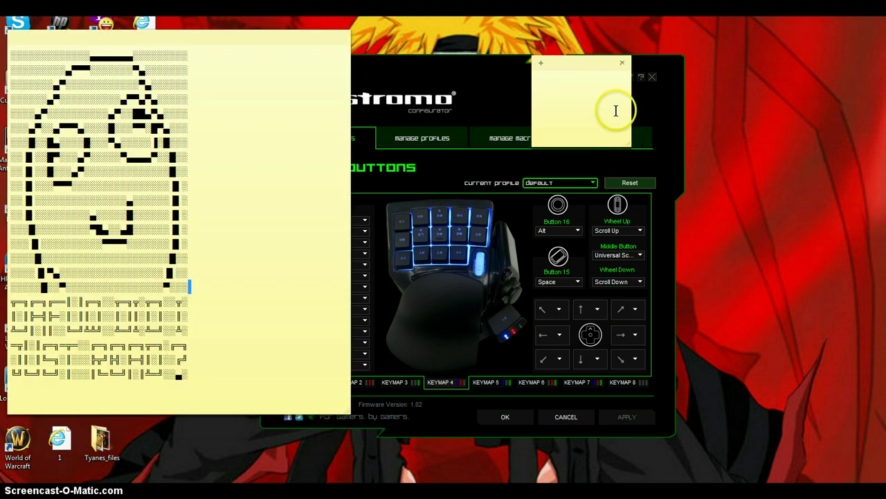
mouse_move(631, 145)
left_mouse_down()
mouse_move(663, 164)
mouse_move(796, 315)
left_mouse_up()
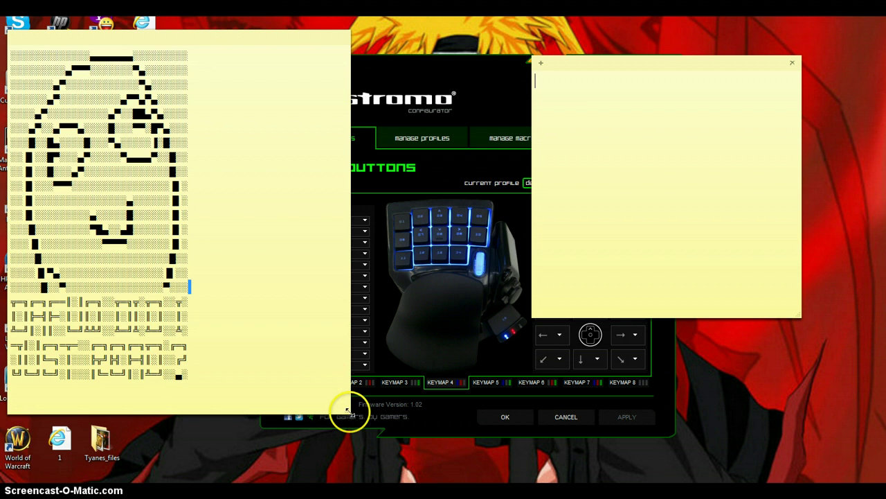
mouse_move(349, 413)
left_mouse_down()
mouse_move(184, 265)
mouse_move(223, 317)
mouse_move(228, 291)
left_mouse_up()
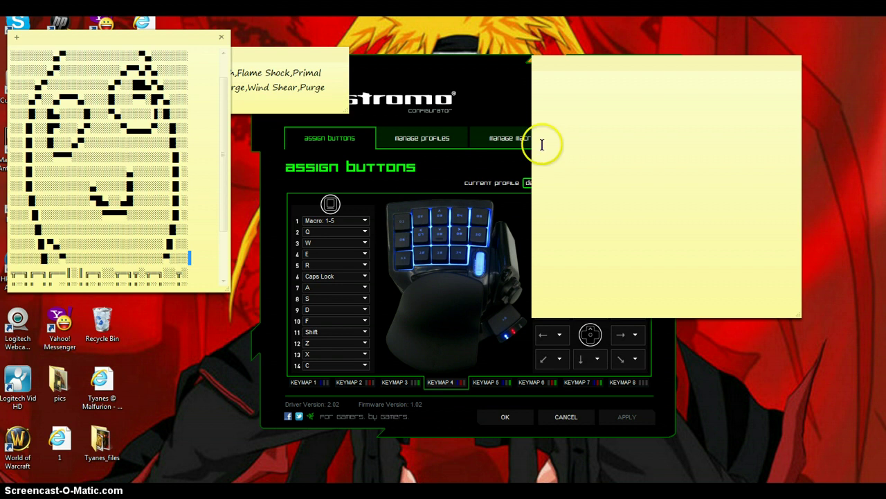
Fill the note with repeating 12345 digits from key 1, then delete them
left_click(559, 101)
type("123")
type("45123451")
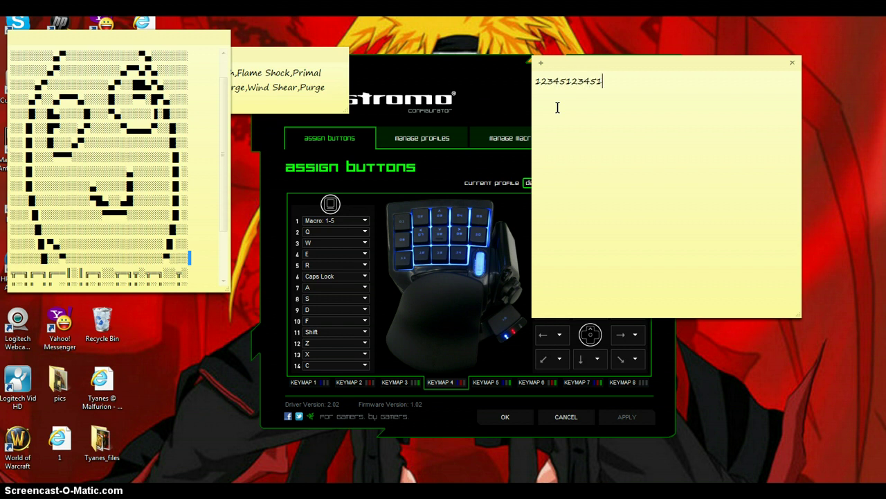
type("23451")
type("234512")
type("34512")
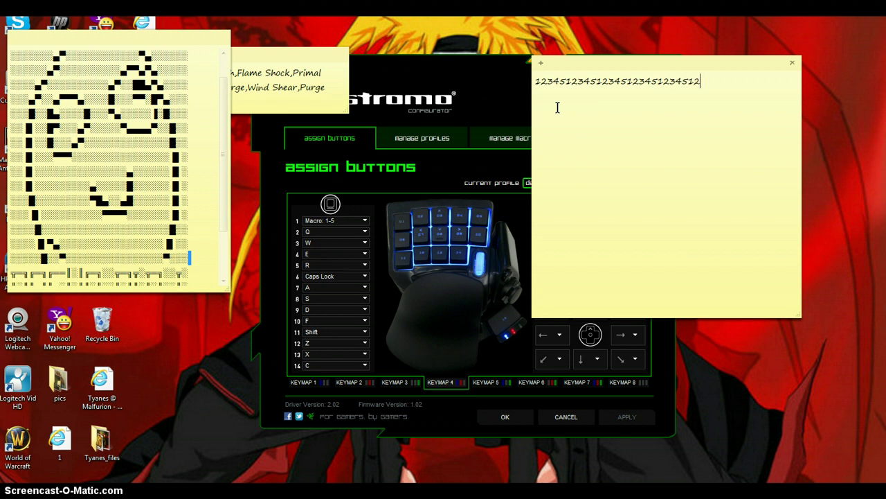
type("345123")
type("451234")
type("512345123")
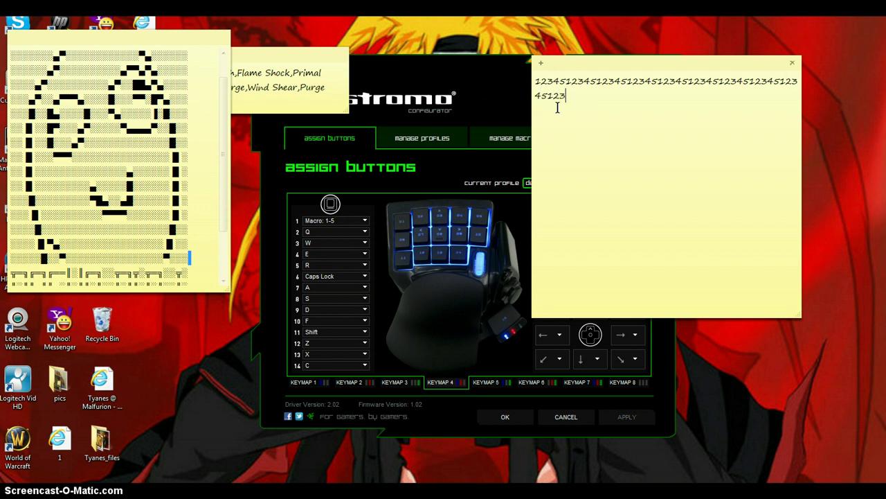
type("45123")
type("45123451")
type("2345123")
left_click(566, 134)
type("512345123451234512345")
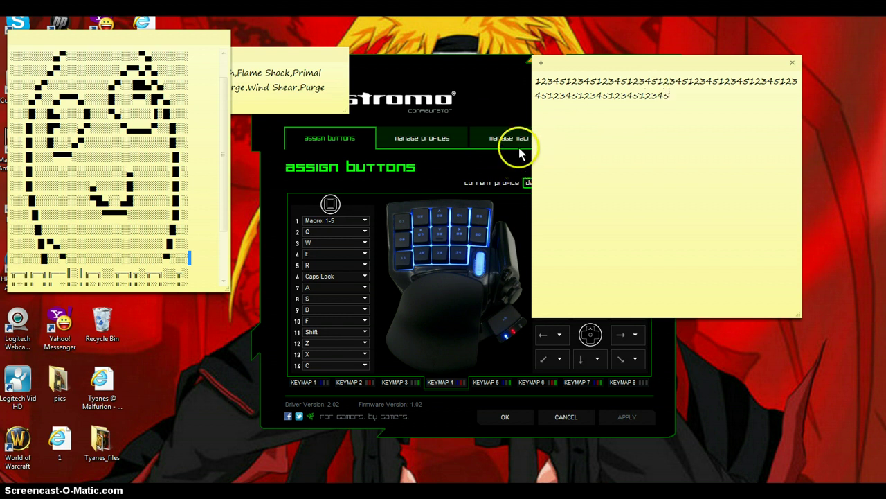
left_click_drag(669, 97, 504, 69)
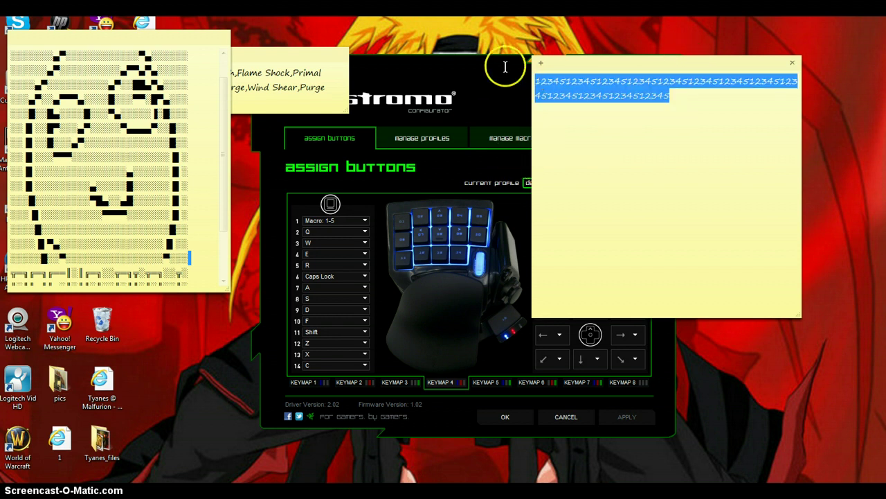
key("BackSpace")
Switch key 1's macro assignment from 1-5 to 'f' on keymap 4
left_click(504, 92)
left_click(510, 136)
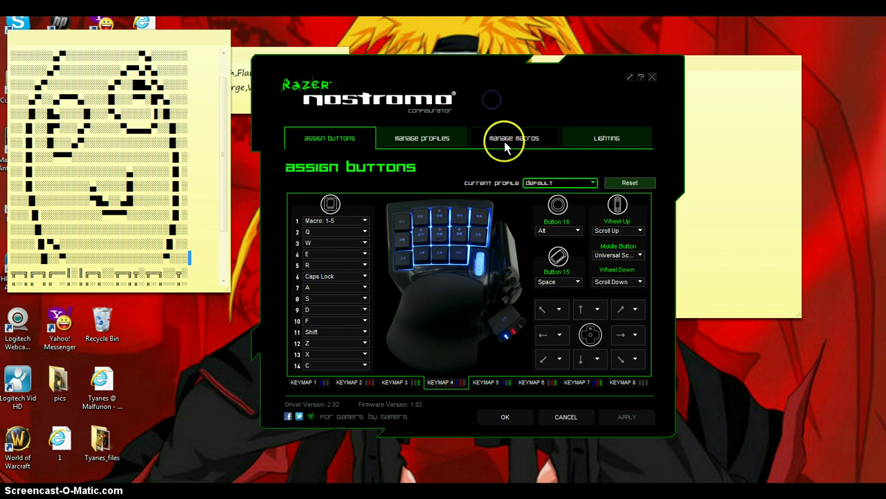
left_click(372, 178)
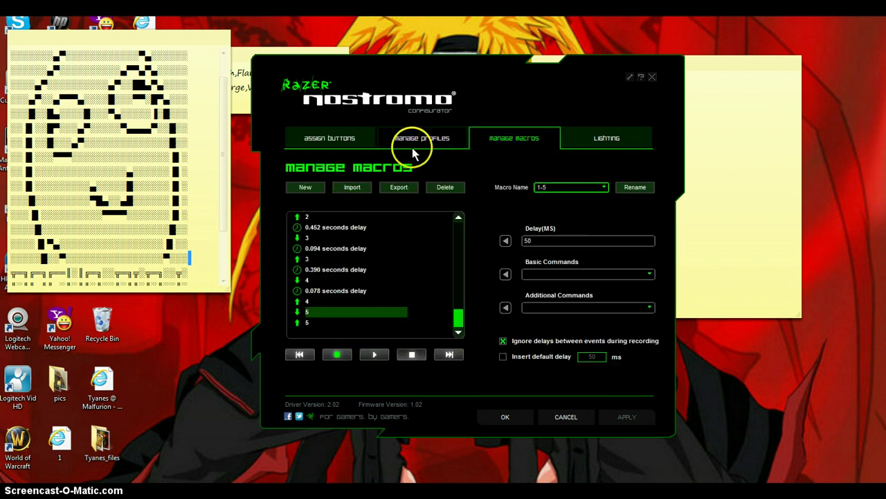
left_click(324, 137)
left_click(331, 221)
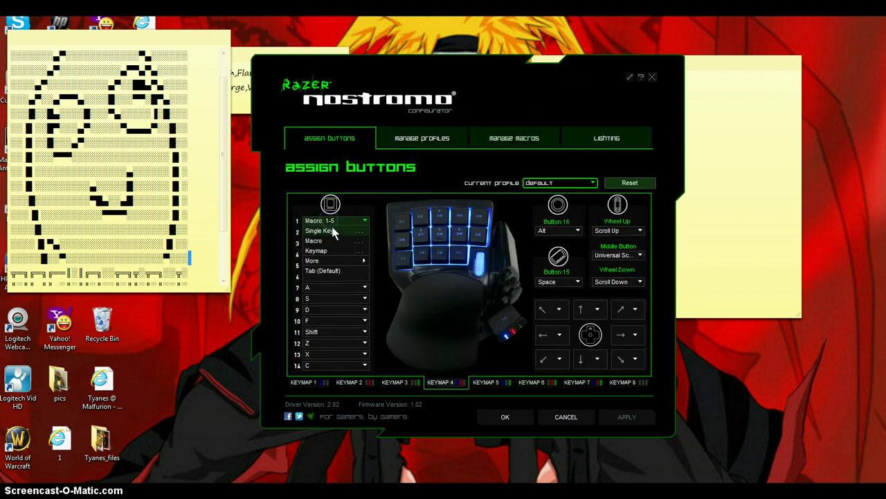
left_click(331, 241)
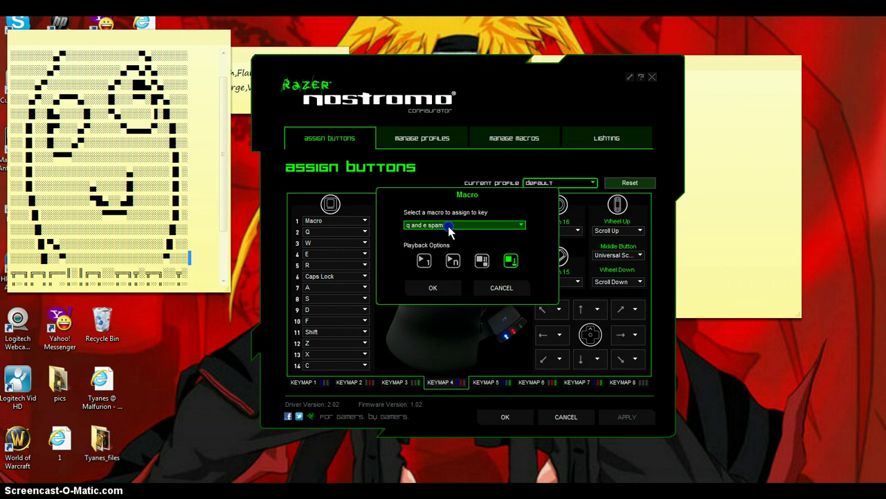
left_click(436, 225)
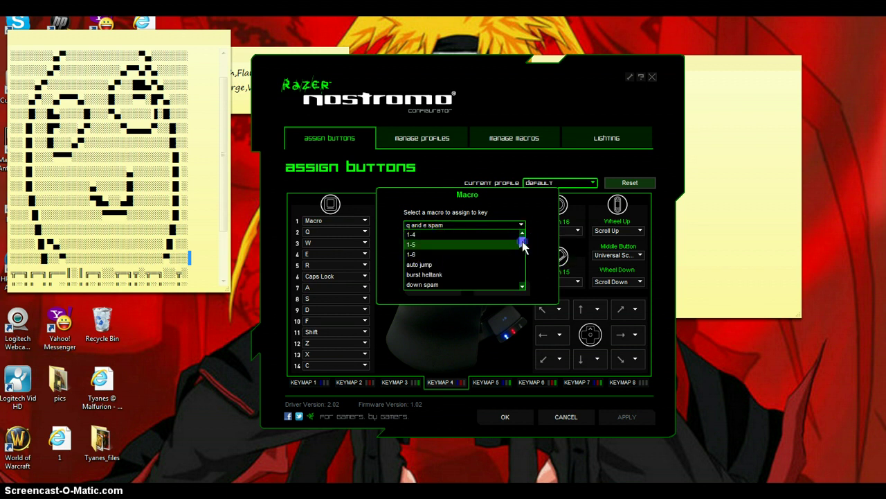
left_click_drag(521, 239, 523, 277)
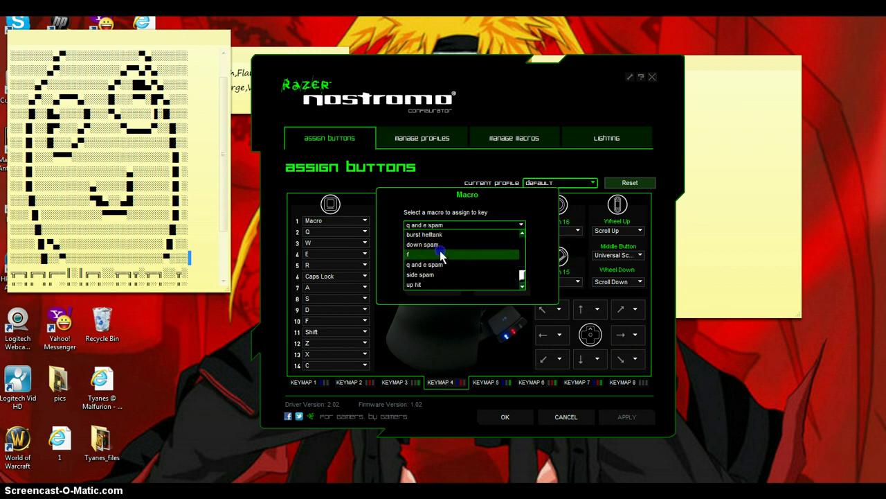
left_click(439, 251)
left_click(433, 287)
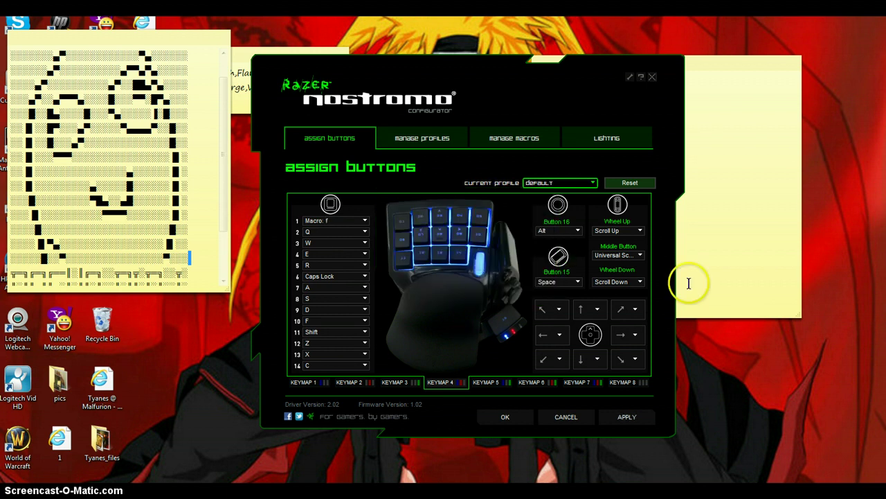
left_click(716, 74)
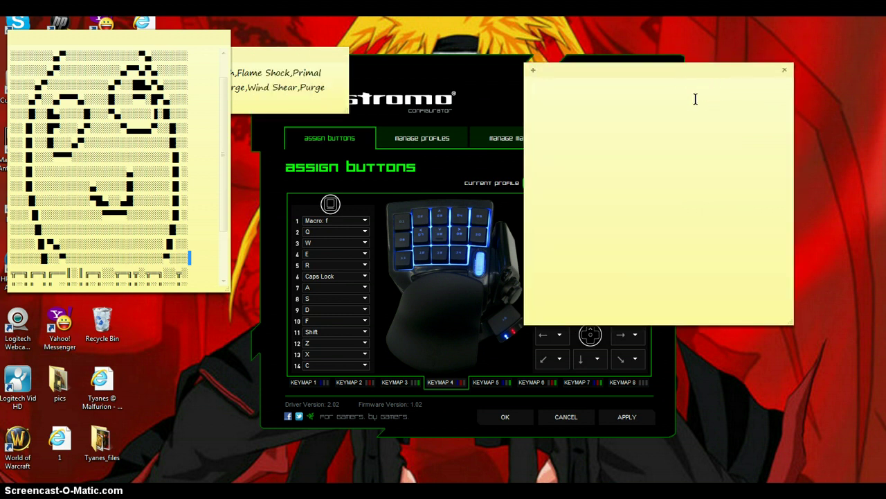
left_click_drag(648, 110, 551, 155)
type("123")
type("451234")
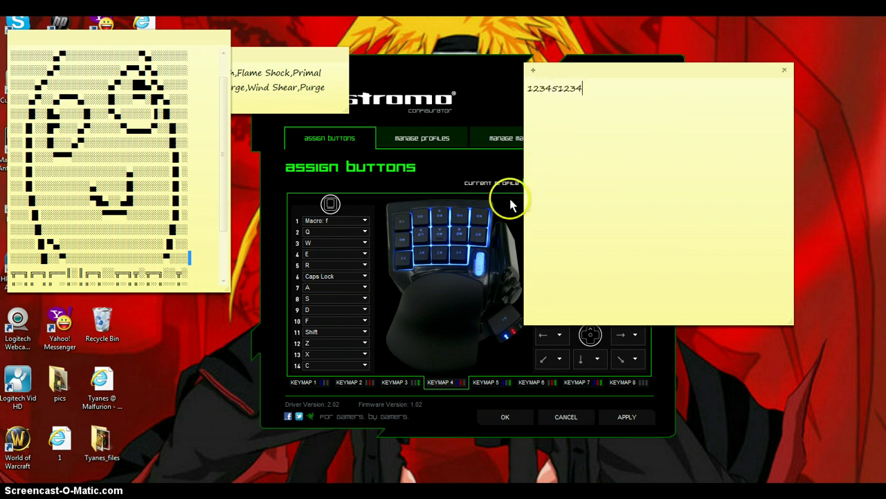
type("5")
left_click_drag(599, 87, 499, 79)
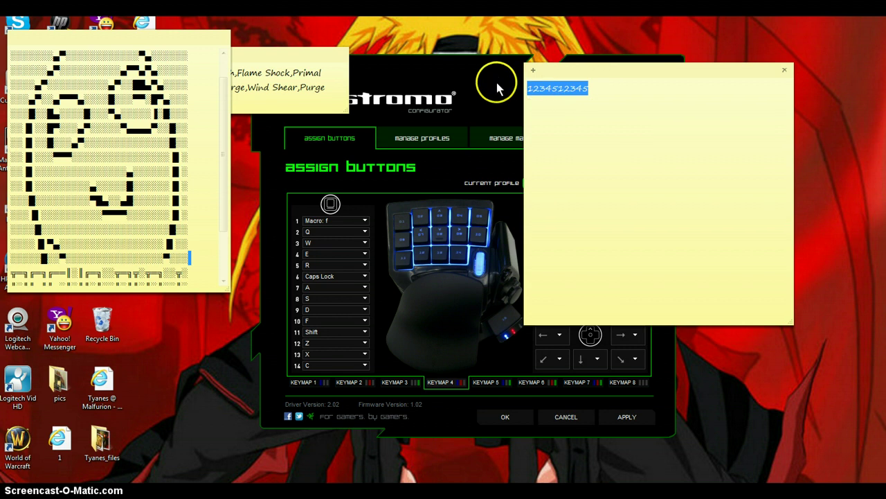
key("BackSpace")
left_click(628, 416)
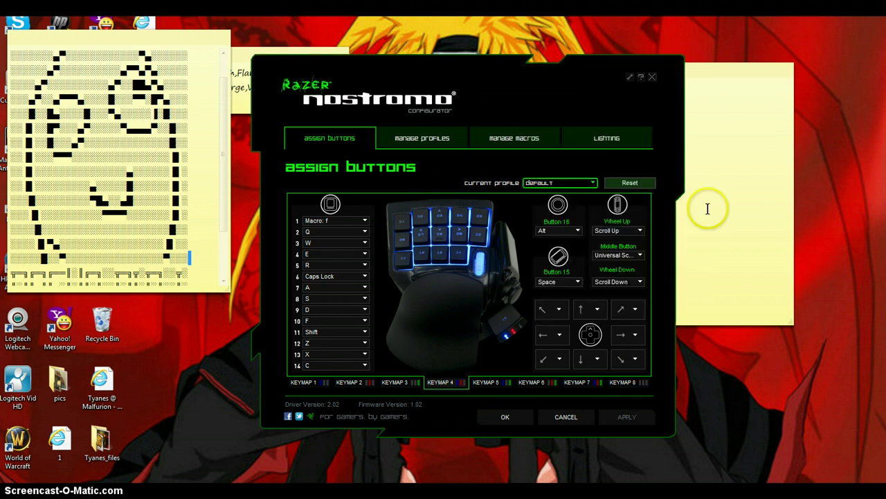
Test key 1 with a long run of f characters, then delete it
left_click(732, 80)
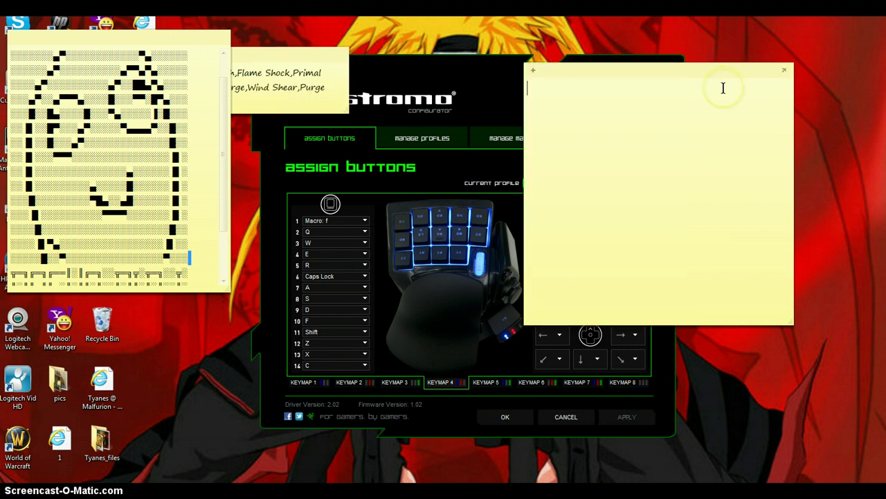
type("ffffffff")
type("ffffffffff")
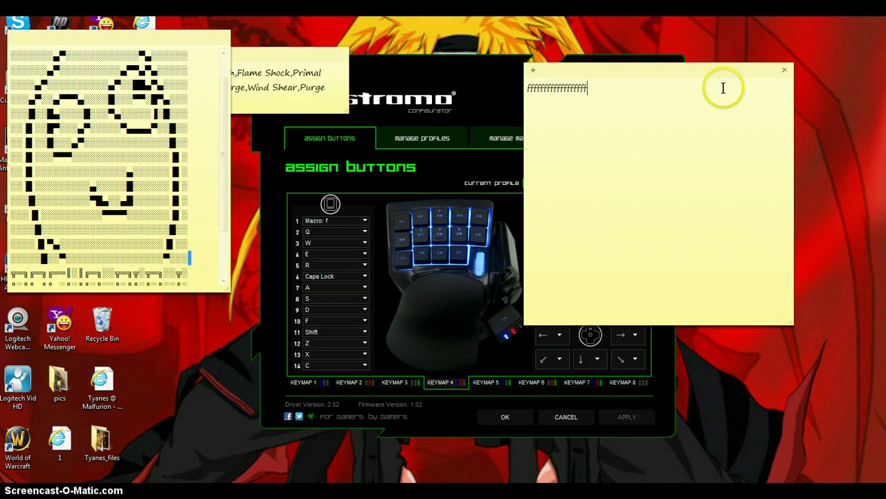
type("fffffffff")
type("fffffffffff")
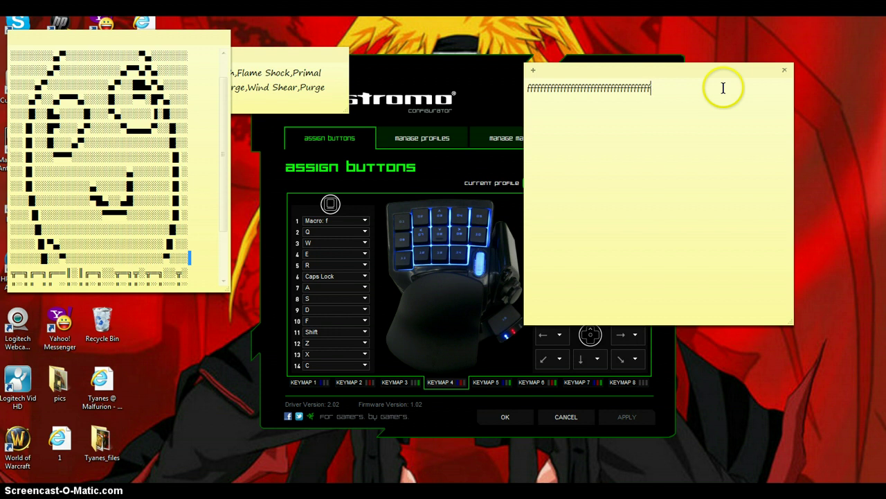
type("fffffffff")
type("fffffffffff")
type("ffffffffff")
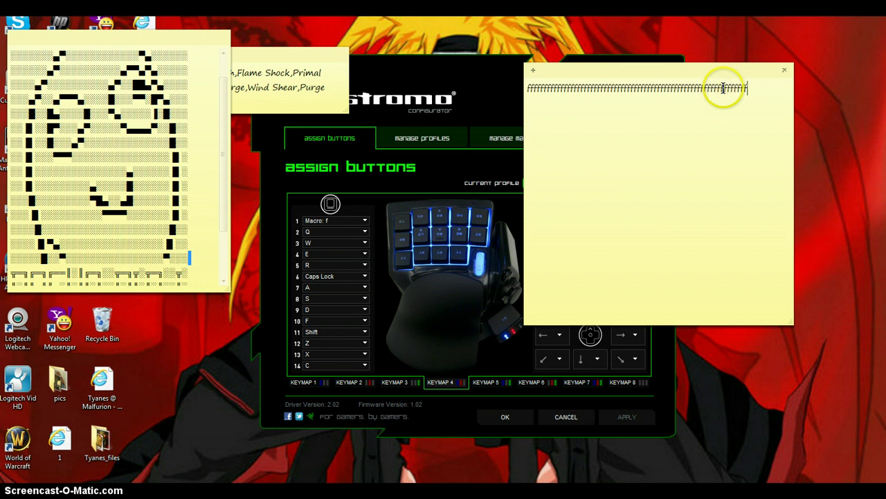
type("ffffffffff")
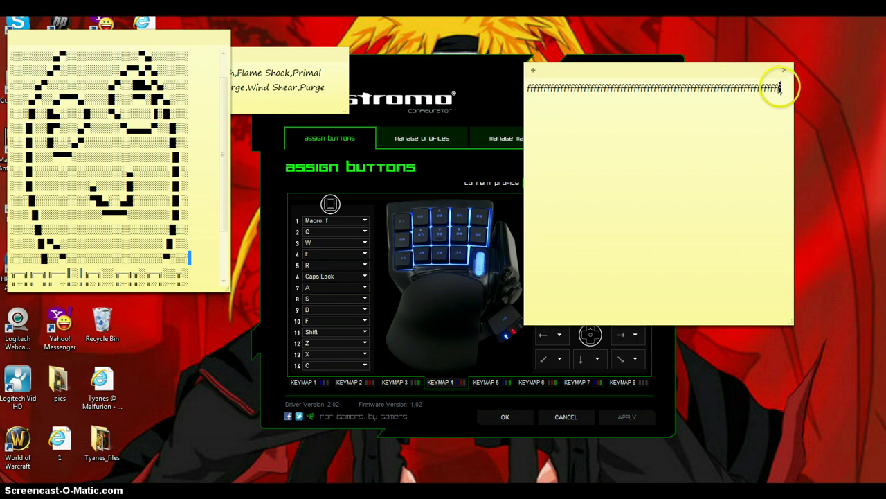
type("fff")
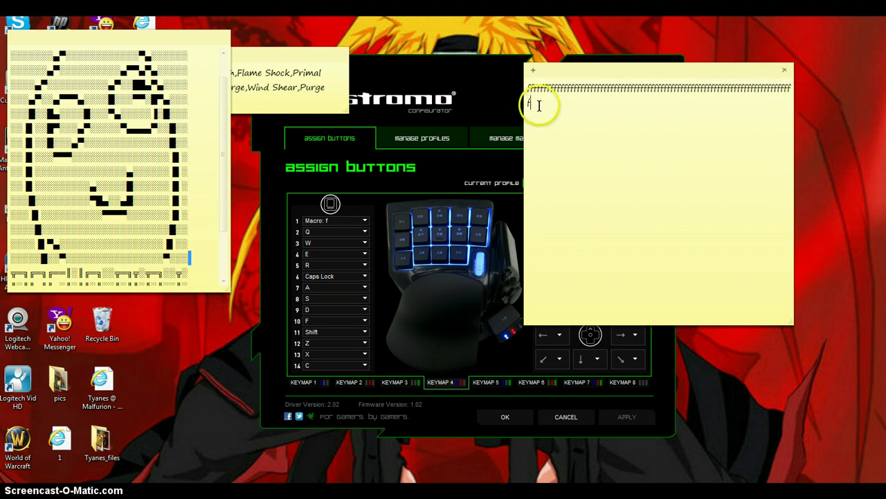
double_click(529, 96)
key("BackSpace")
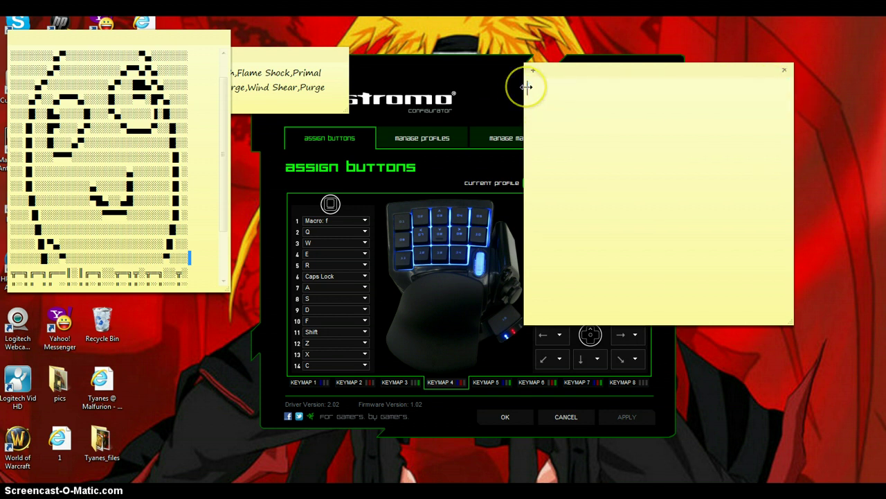
Type two lines of repeated f characters with key 1 and select them
type("ff")
type("fffffffffffff")
type("fffff")
key("Return")
type("fffffff")
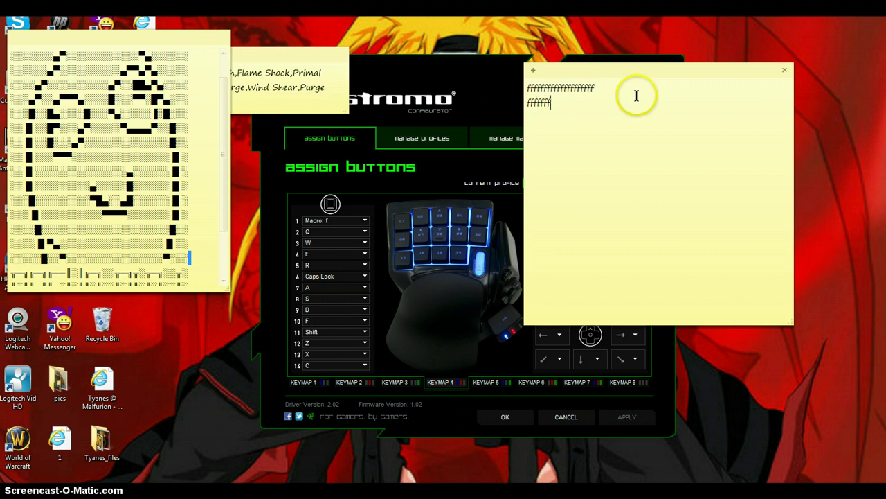
type("ffffffffff")
type("ffffffffffff")
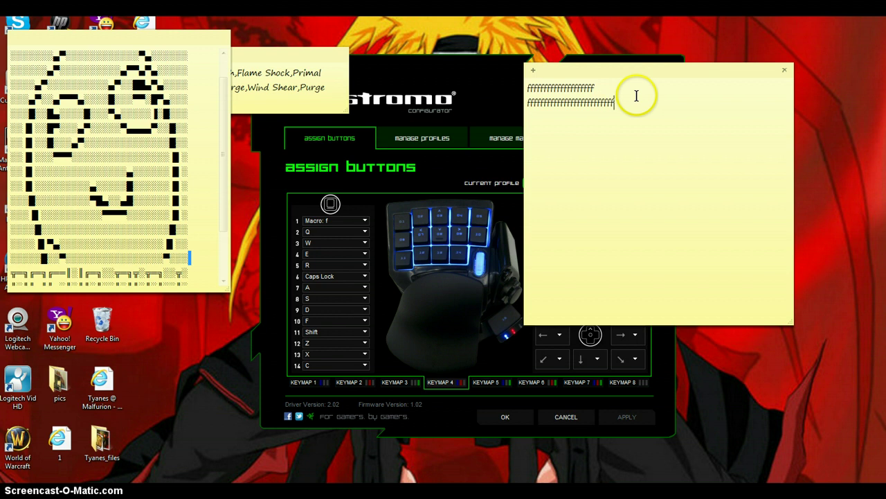
type("ff")
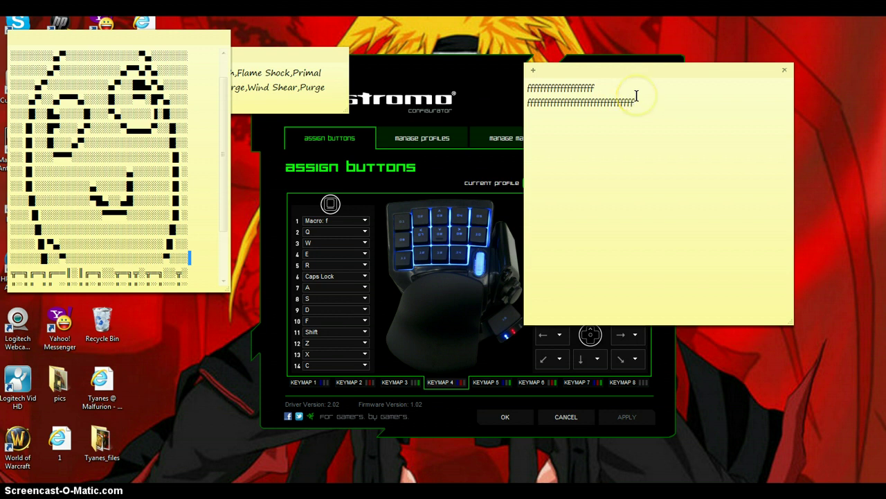
type("f")
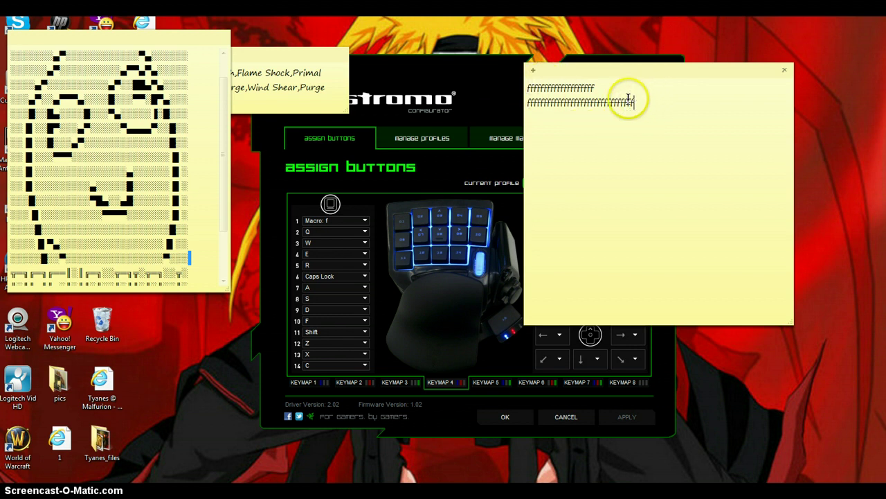
left_click_drag(633, 103, 527, 88)
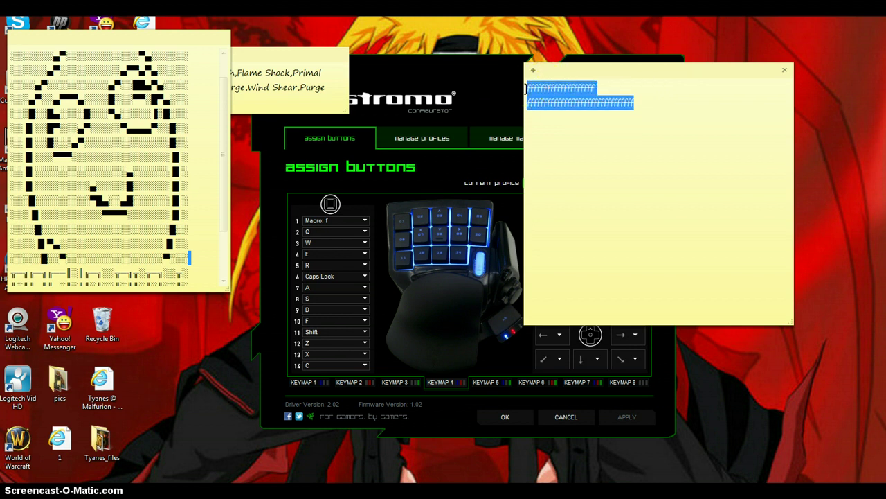
Delete the selected f lines and bring the configurator back
key("BackSpace")
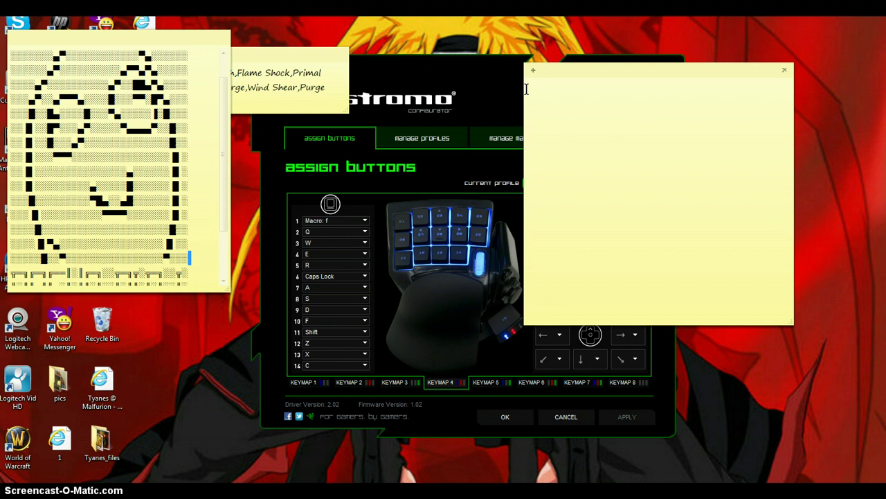
left_click(454, 69)
Bring the configurator forward and check key 7's assignment choices, leaving it as A
left_click(480, 91)
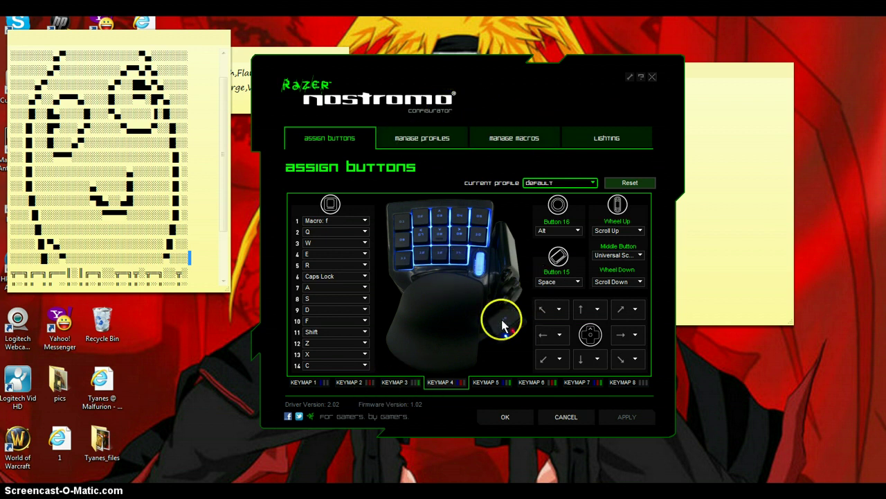
left_click(355, 288)
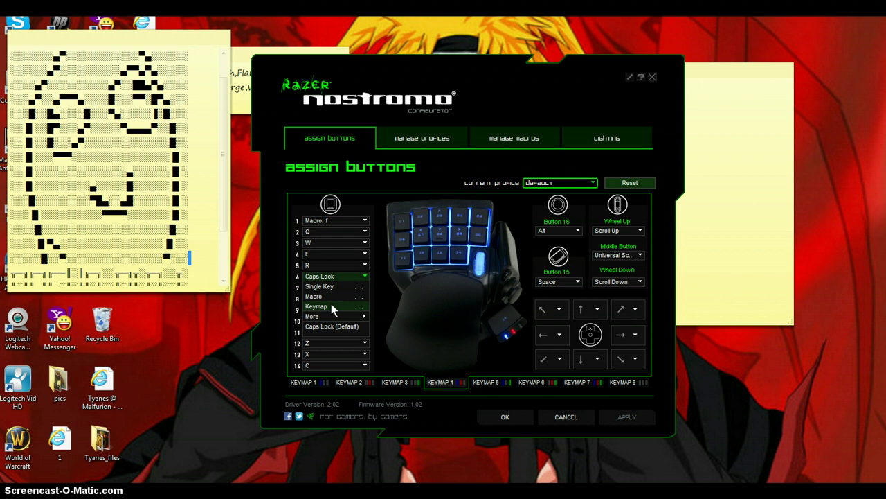
left_click(461, 307)
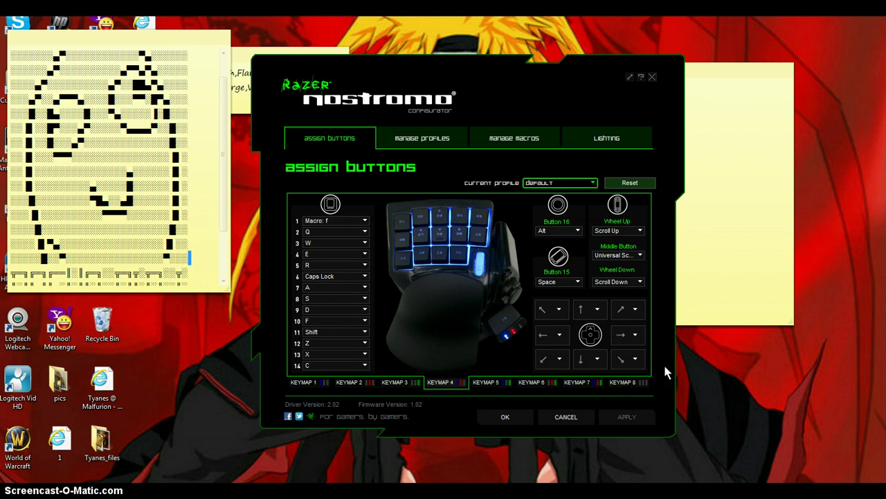
left_click(665, 363)
left_click(488, 180)
Confirm the keymap with OK, keeping key 1's f macro, and click into the sticky note
left_click(466, 180)
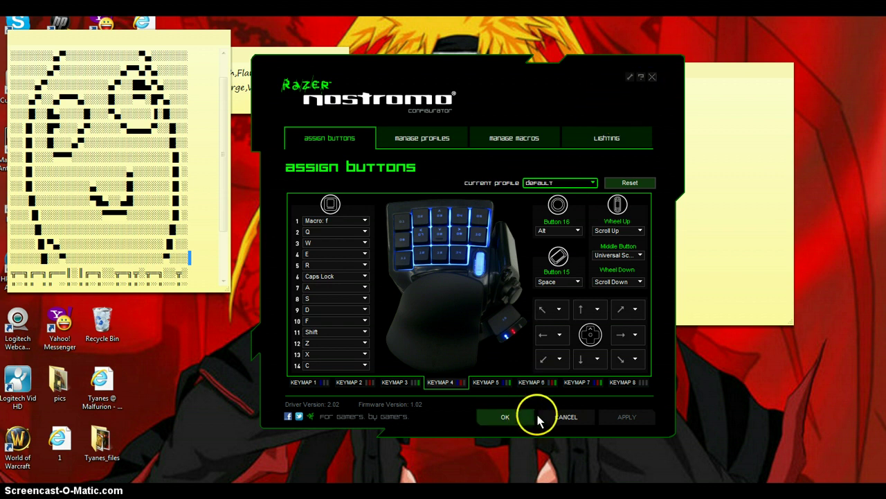
left_click(508, 414)
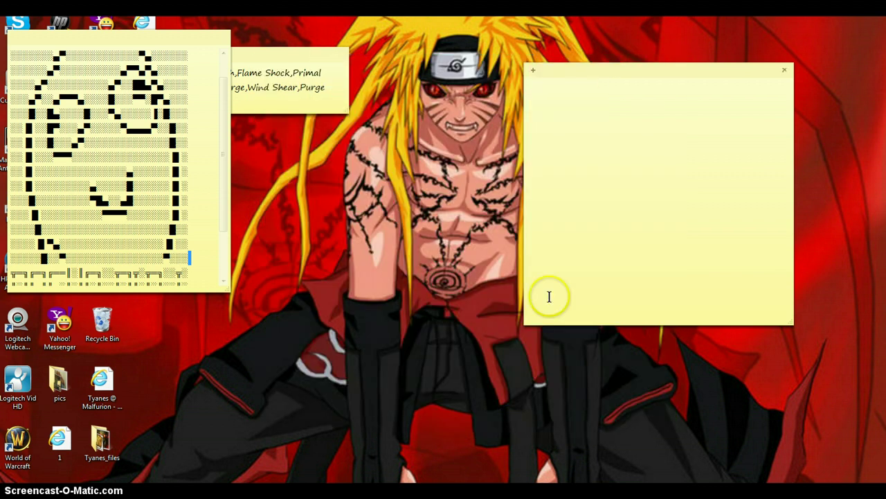
left_click(618, 77)
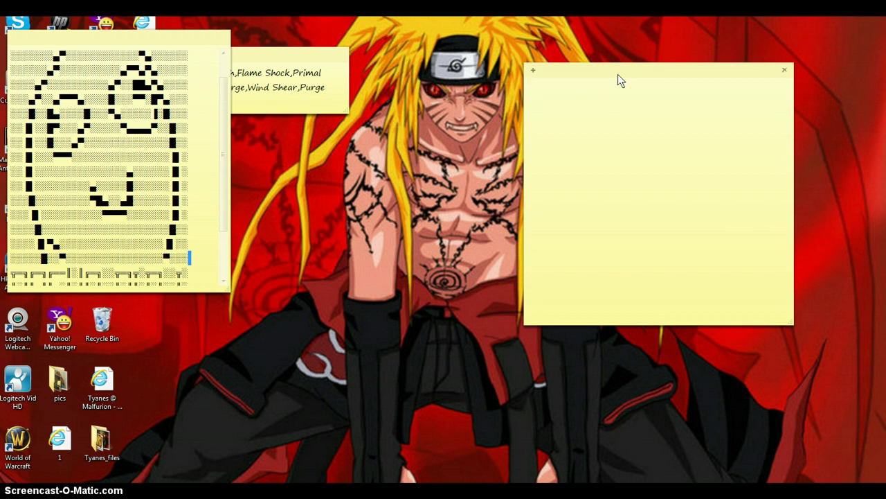